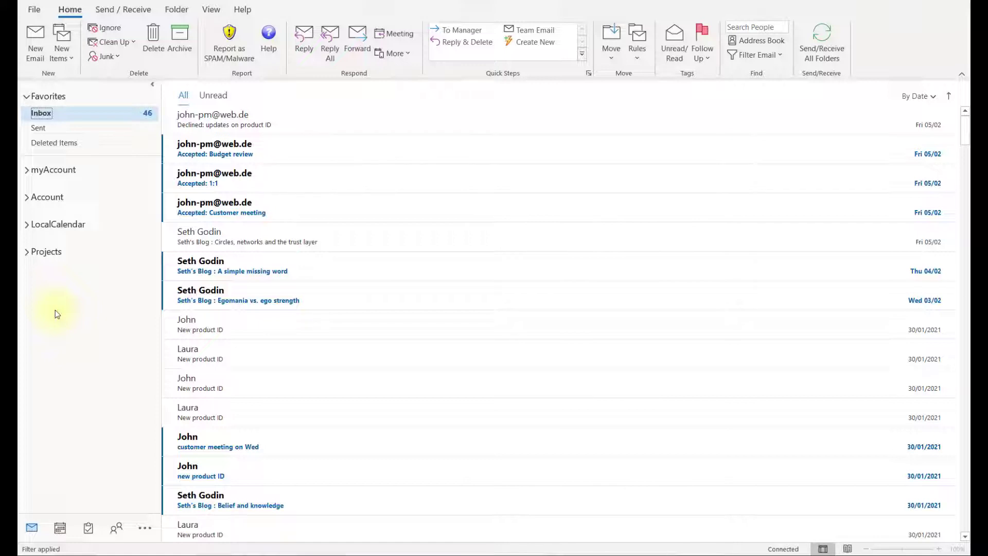
Set the inbox's current view to always use single-line layout and apply the view settings.
left_click(206, 9)
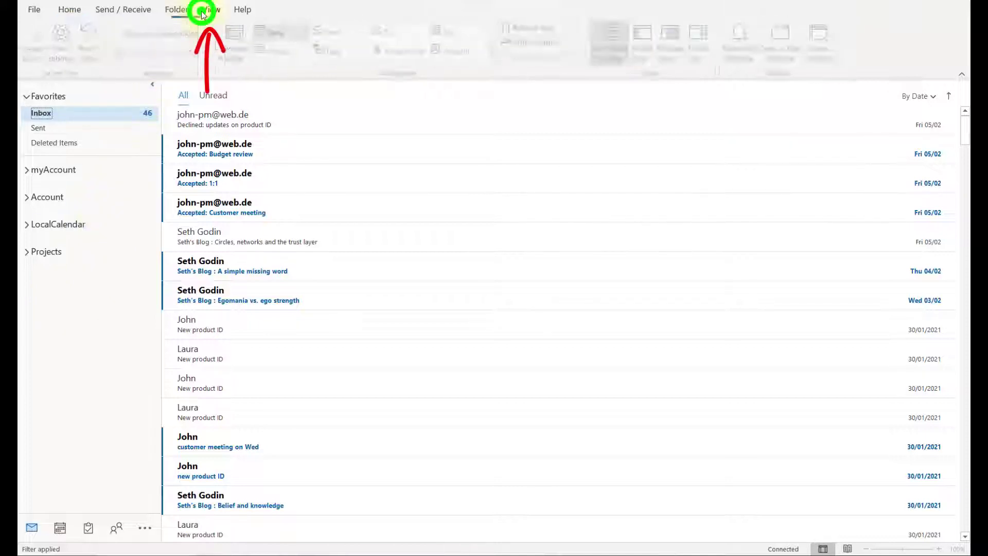
left_click(73, 38)
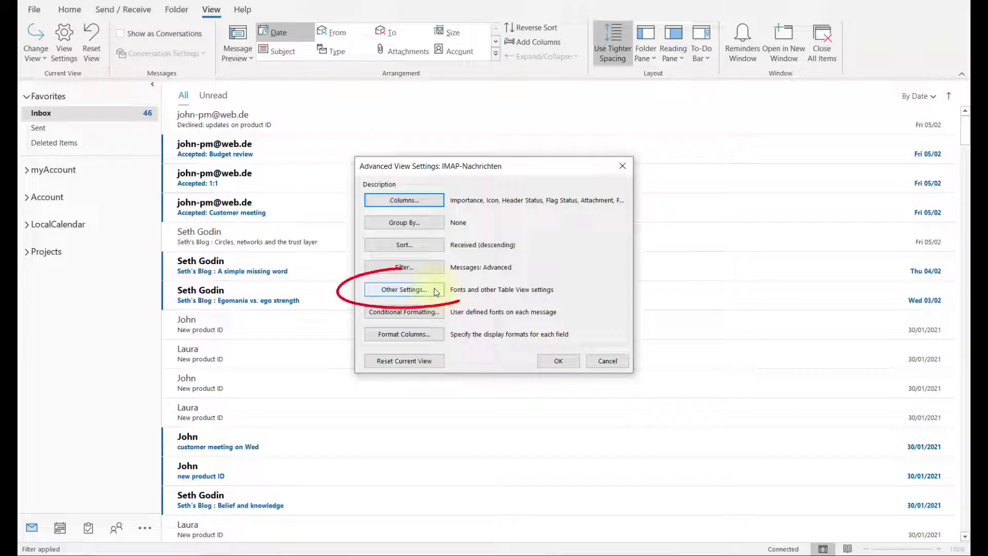
left_click(404, 289)
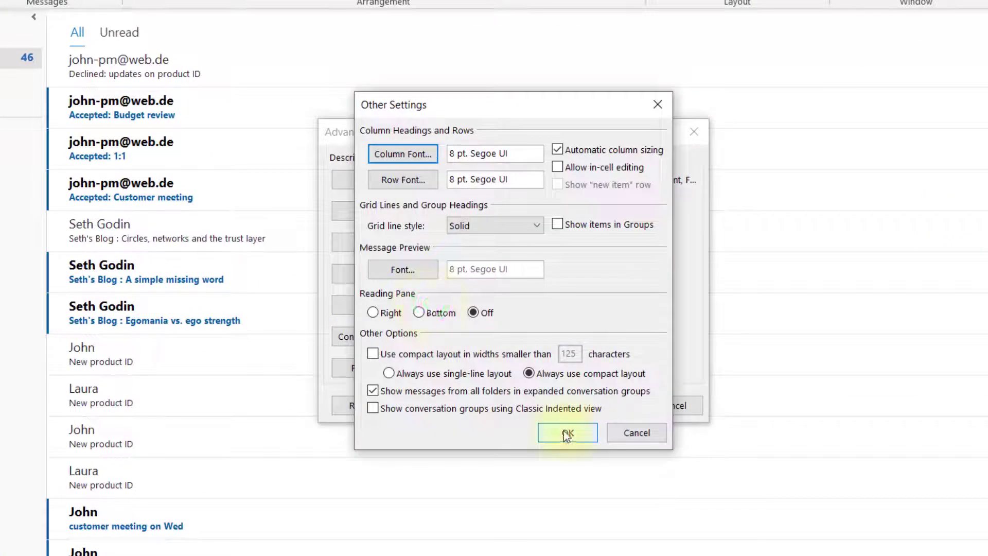
left_click(452, 376)
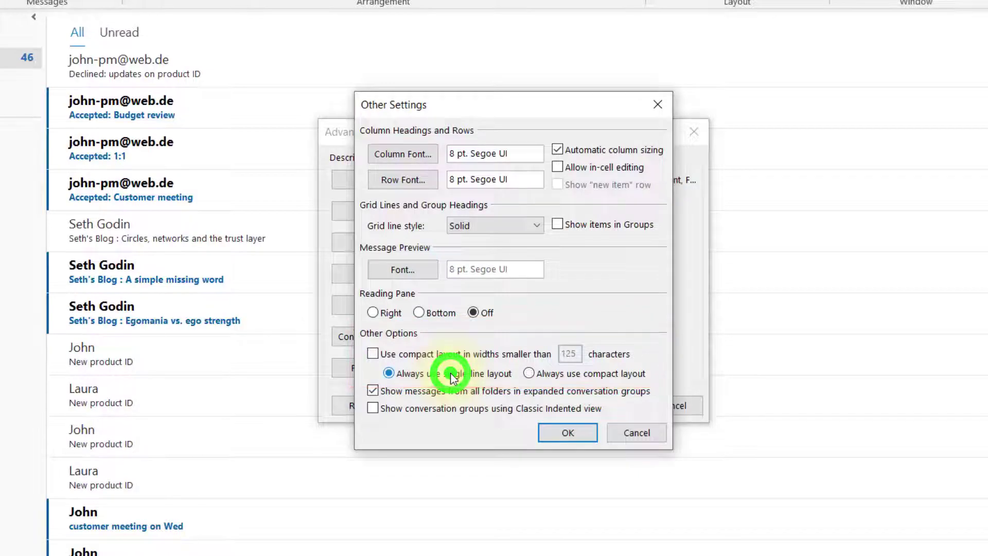
left_click(555, 429)
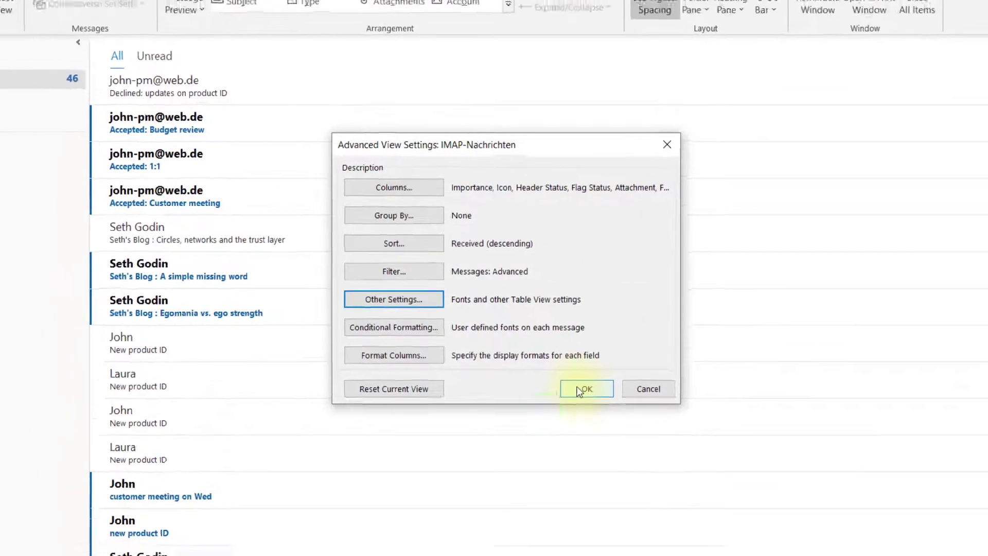
left_click(593, 406)
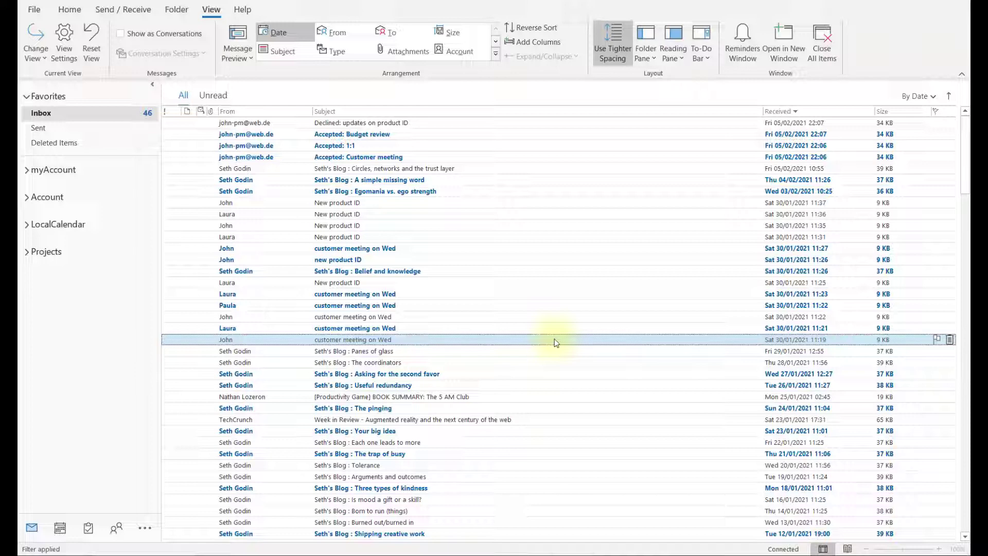
Try sorting the message list by sender and by received date, and show the messages in groups.
left_click(269, 113)
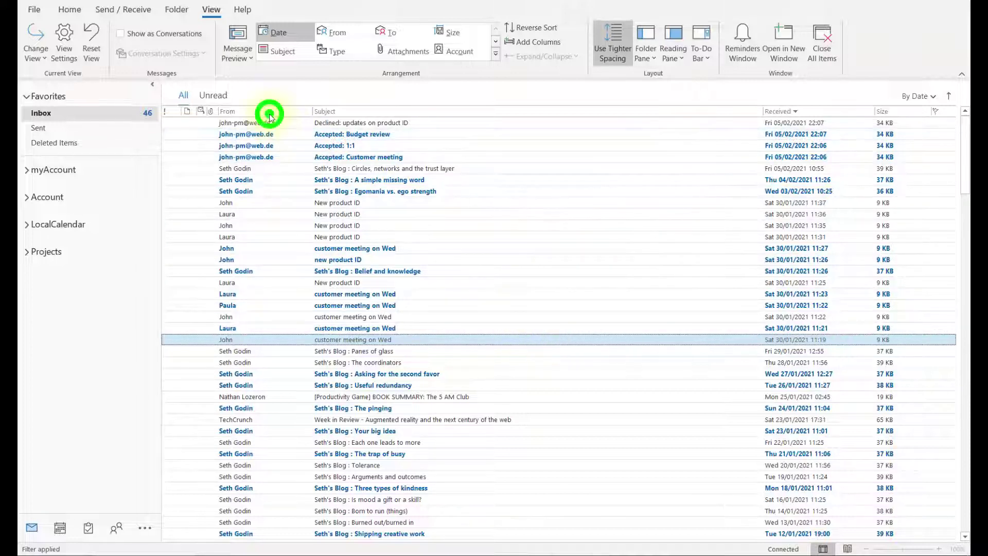
left_click(778, 112)
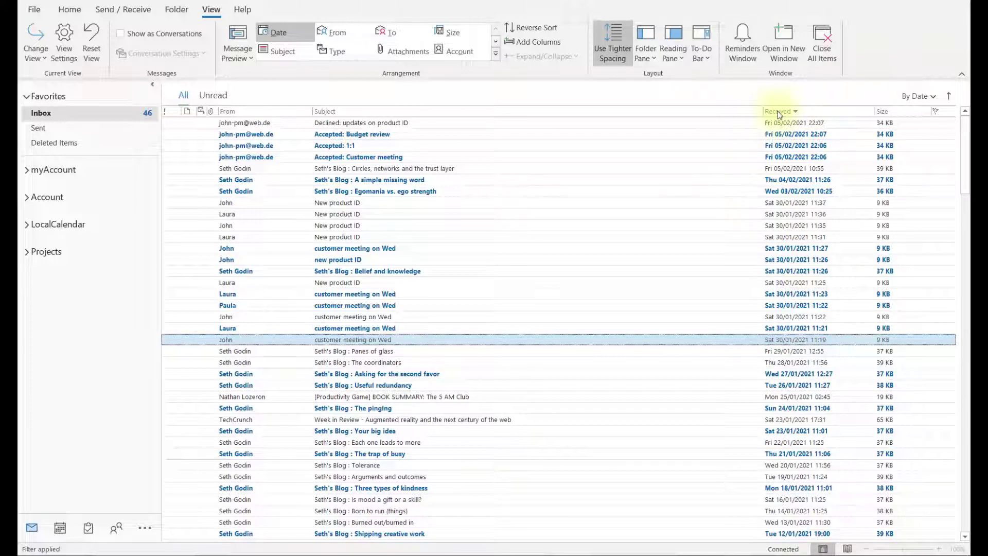
left_click(495, 55)
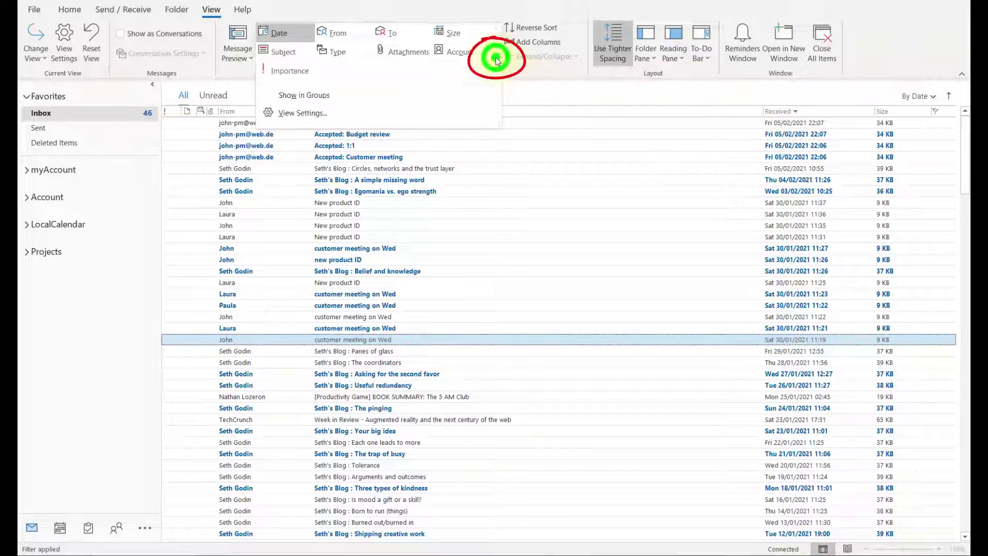
left_click(331, 95)
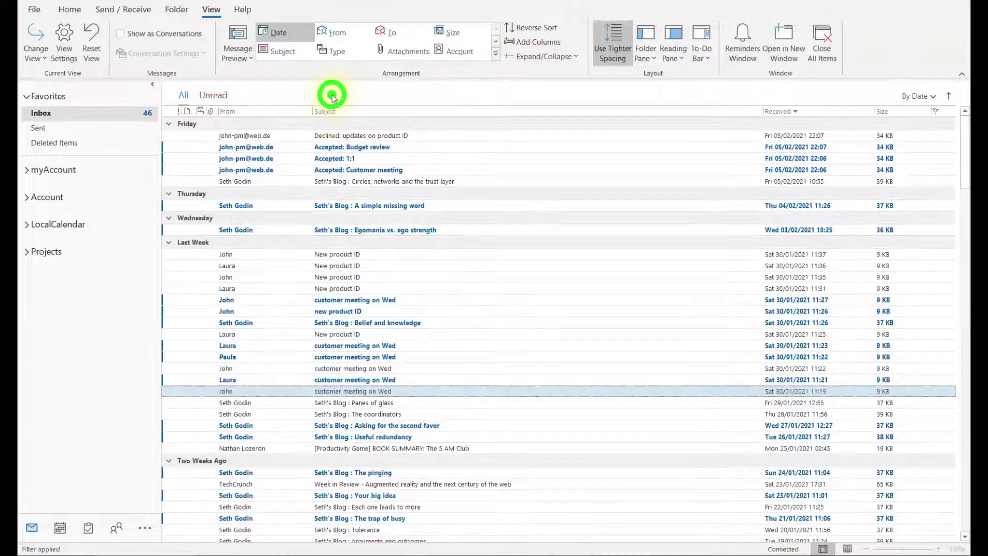
Arrange the grouped messages by type, by sender and back by date, and turn off showing them in groups.
left_click(333, 44)
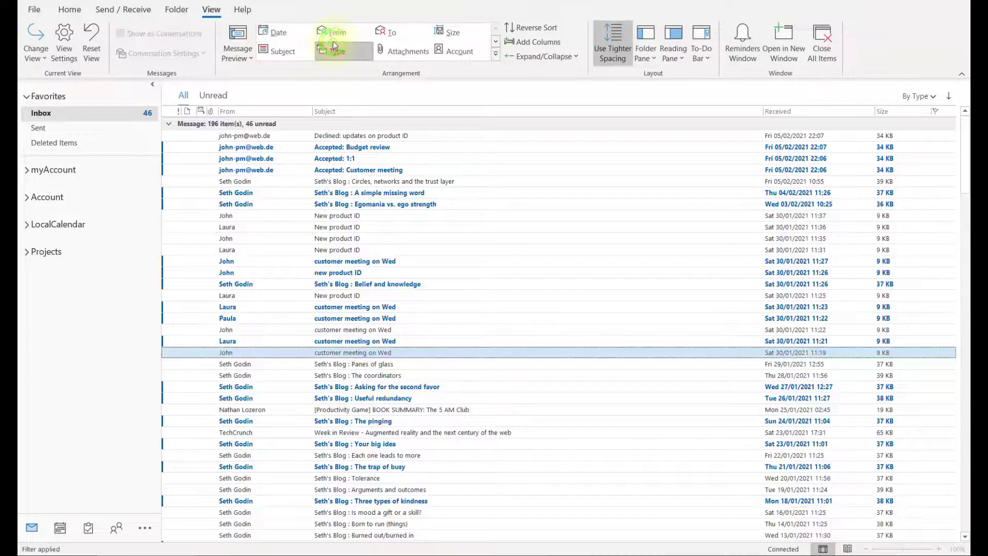
left_click(336, 33)
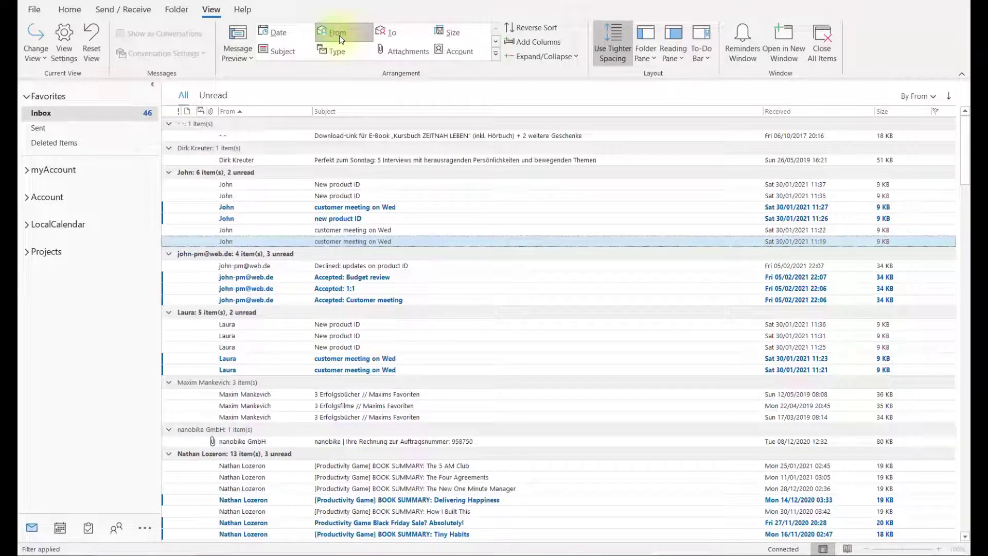
left_click(280, 32)
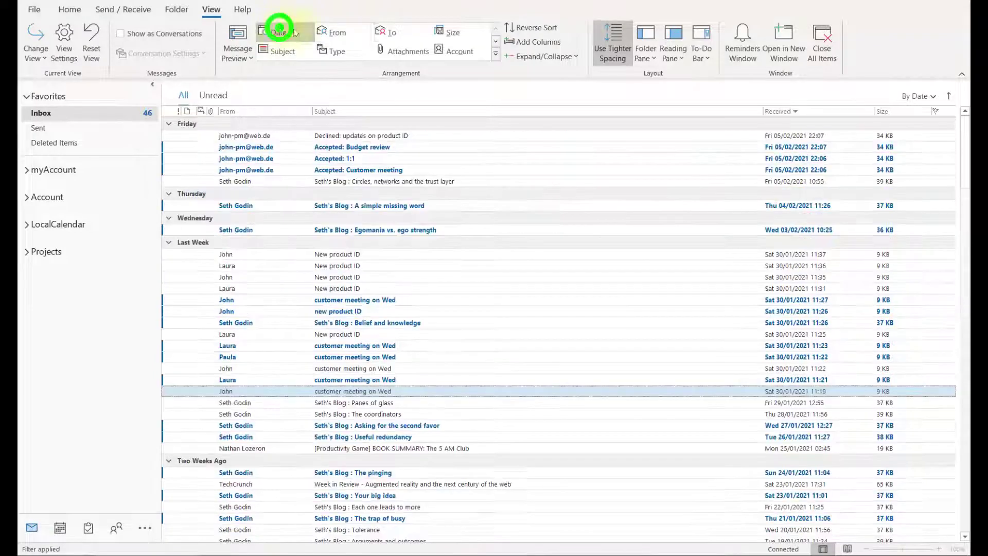
left_click(494, 54)
left_click(395, 89)
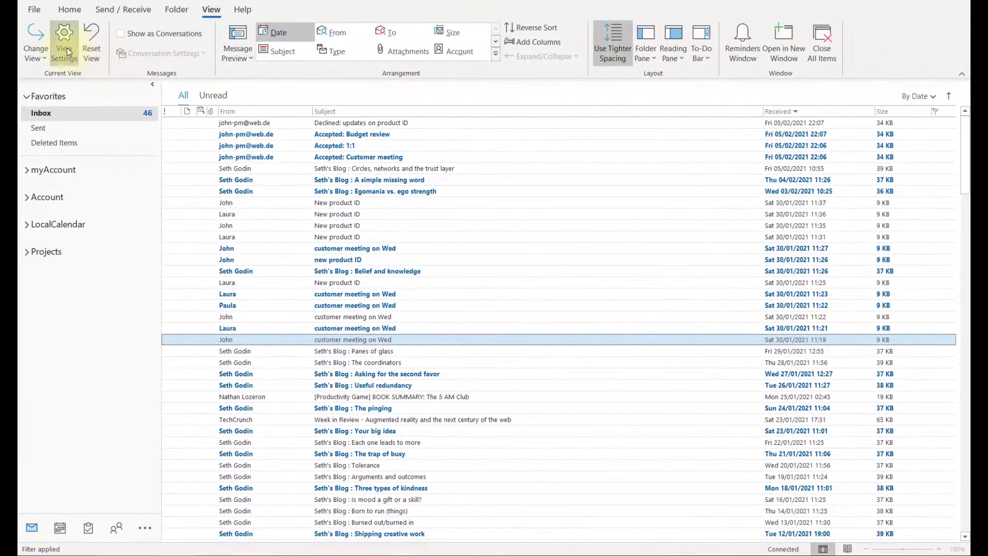
Disable the "Unread messages" conditional formatting rule for the inbox view and apply the settings.
left_click(67, 52)
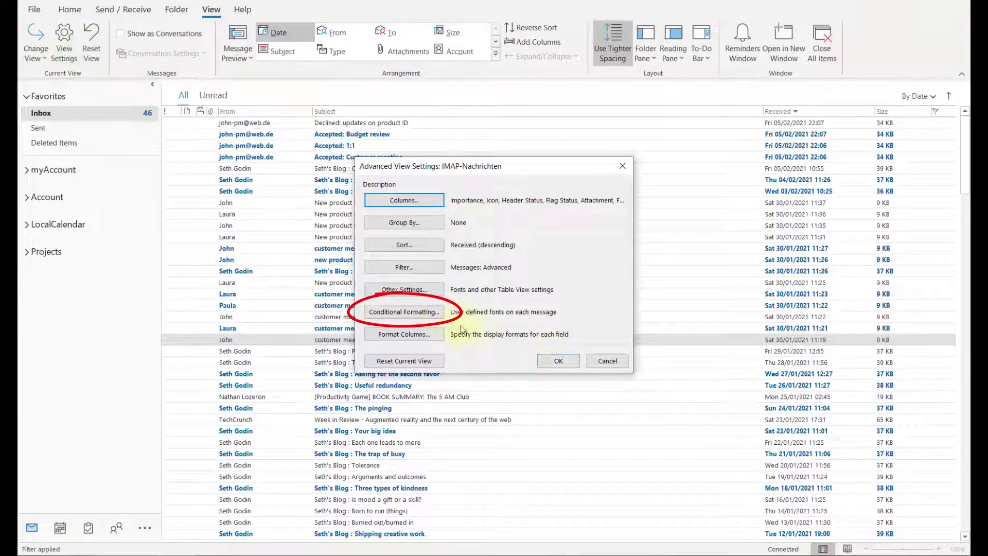
left_click(437, 312)
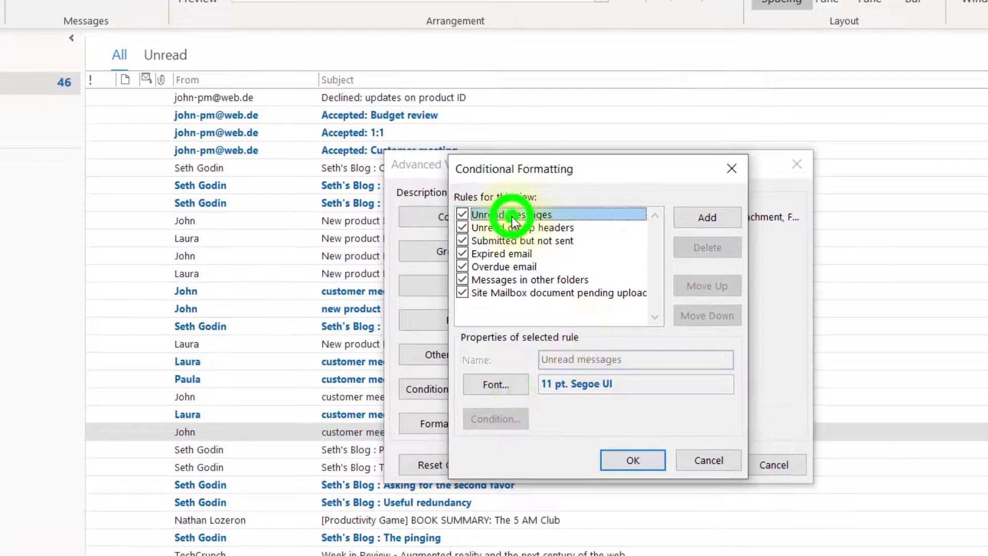
left_click(502, 213)
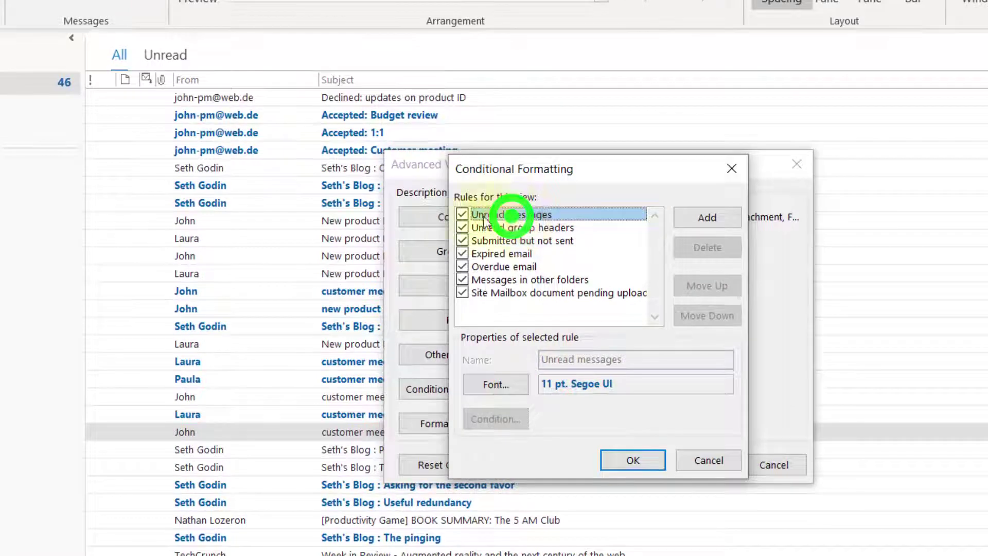
left_click(462, 214)
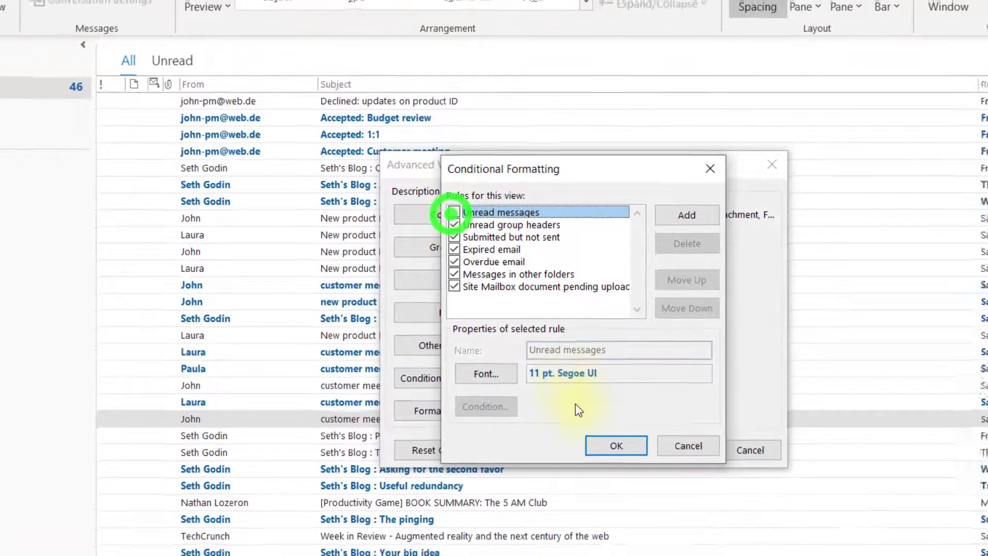
left_click(633, 459)
left_click(698, 465)
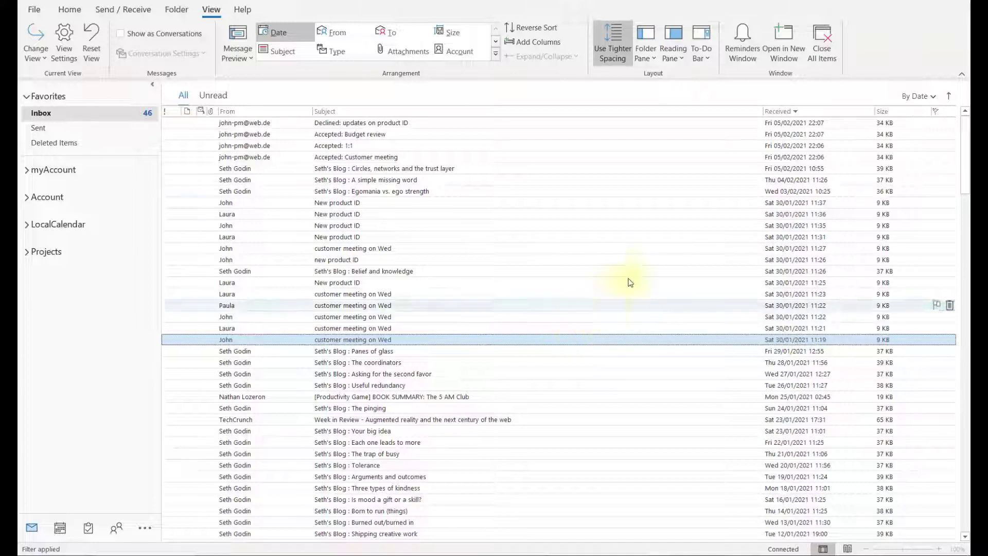
Show the reading pane to the right of the message list.
left_click(684, 57)
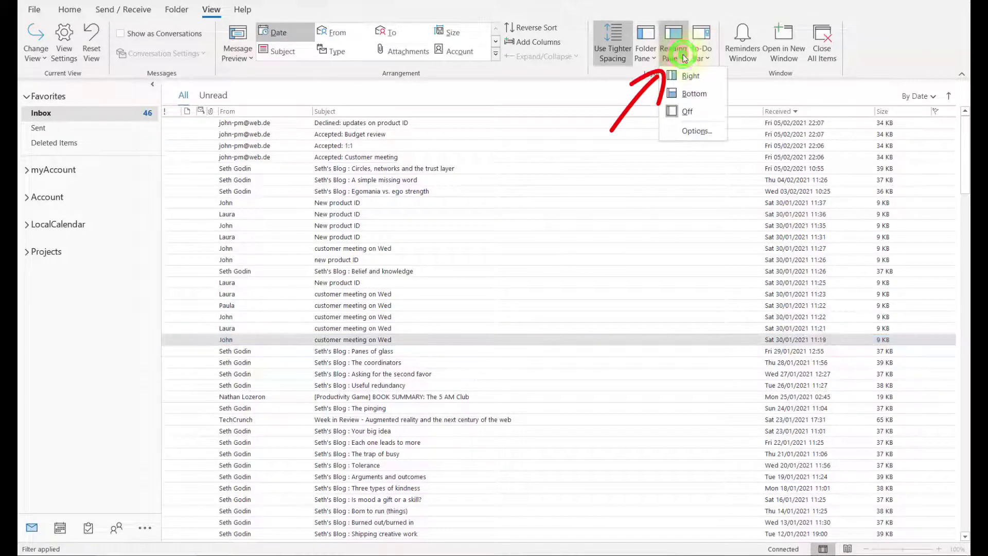
left_click(709, 77)
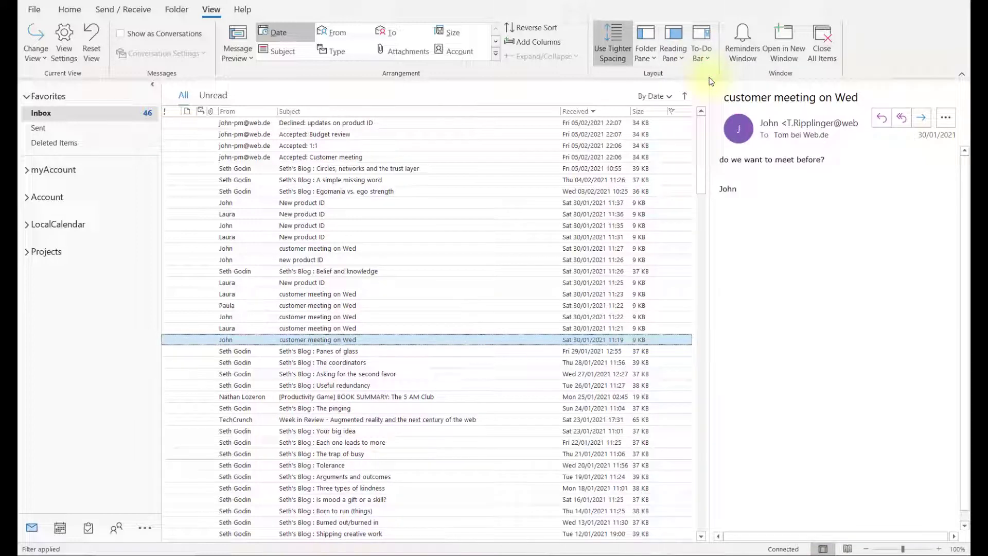
Send the reply "OK" to the selected "customer meeting on Wed" email, and briefly view the original message in its own window.
left_click(877, 120)
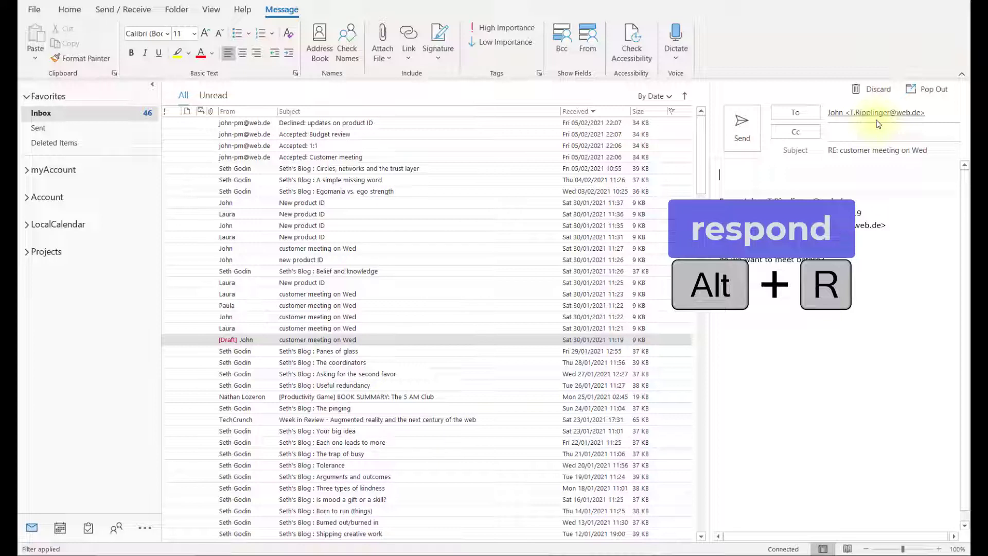
type("OK !!")
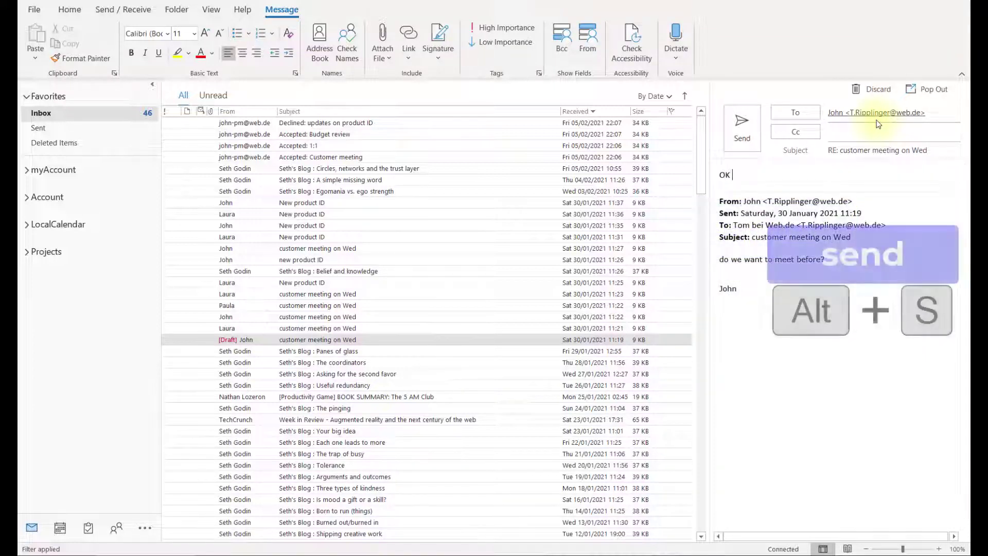
left_click(754, 142)
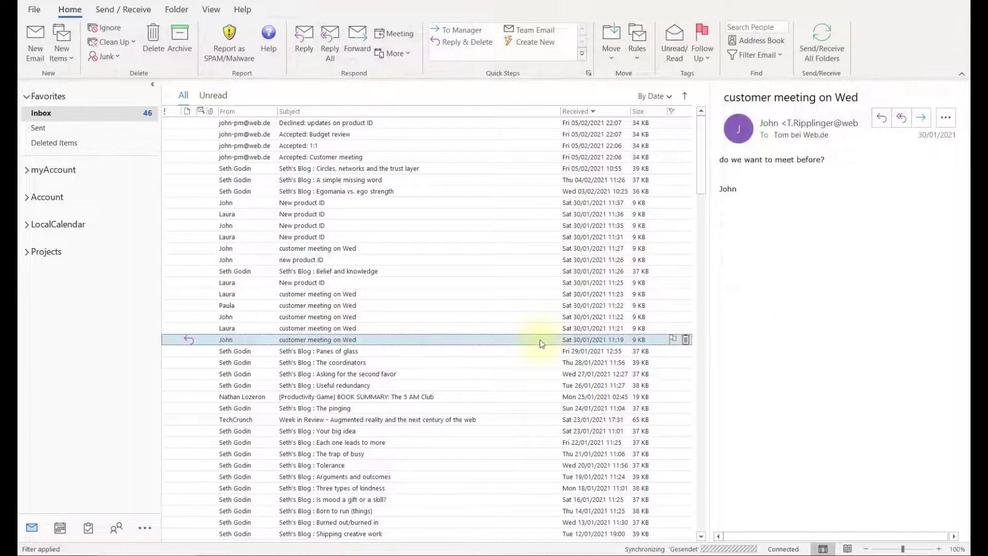
double_click(539, 339)
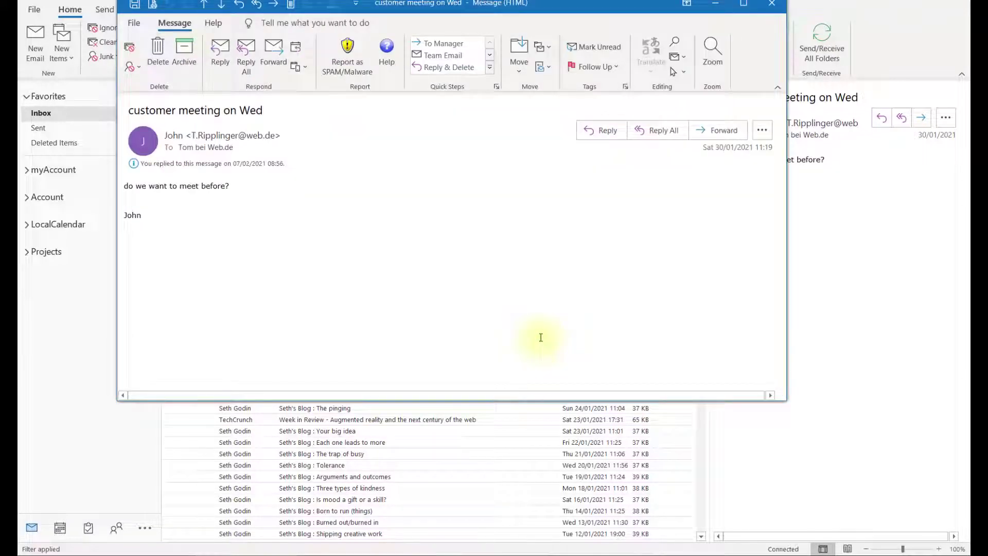
key("Escape")
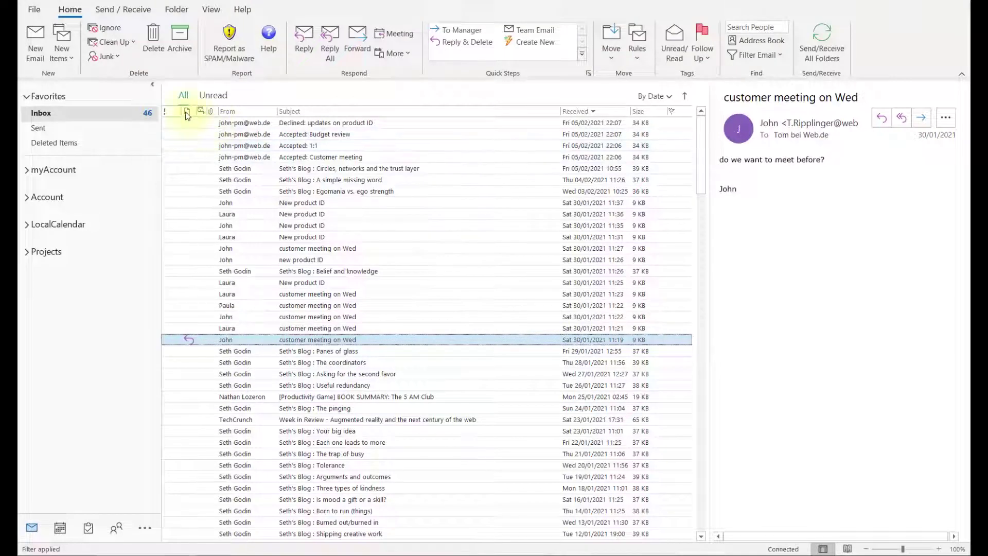
Remove the Icon, Header Status, Importance and Flag Status columns from the message list.
right_click(187, 114)
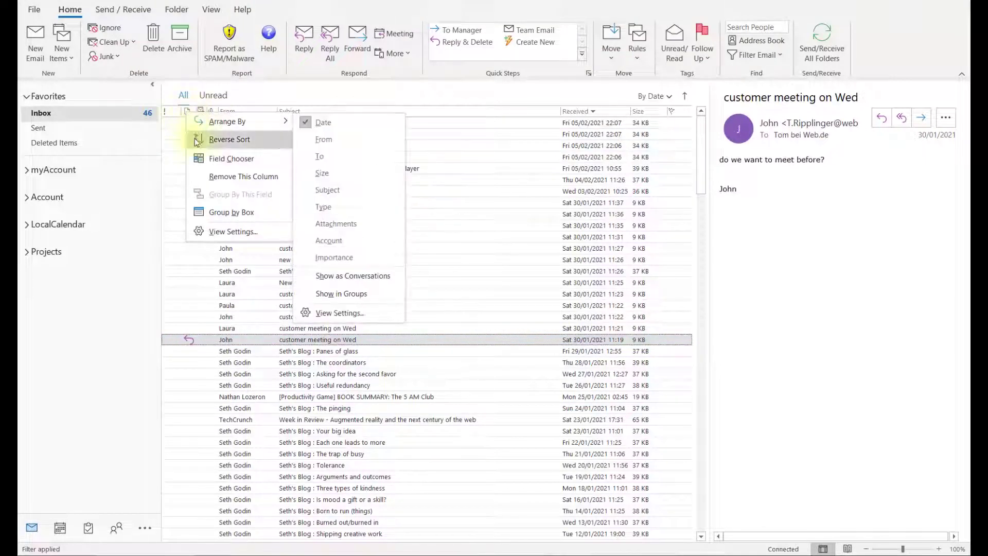
left_click(203, 176)
right_click(185, 112)
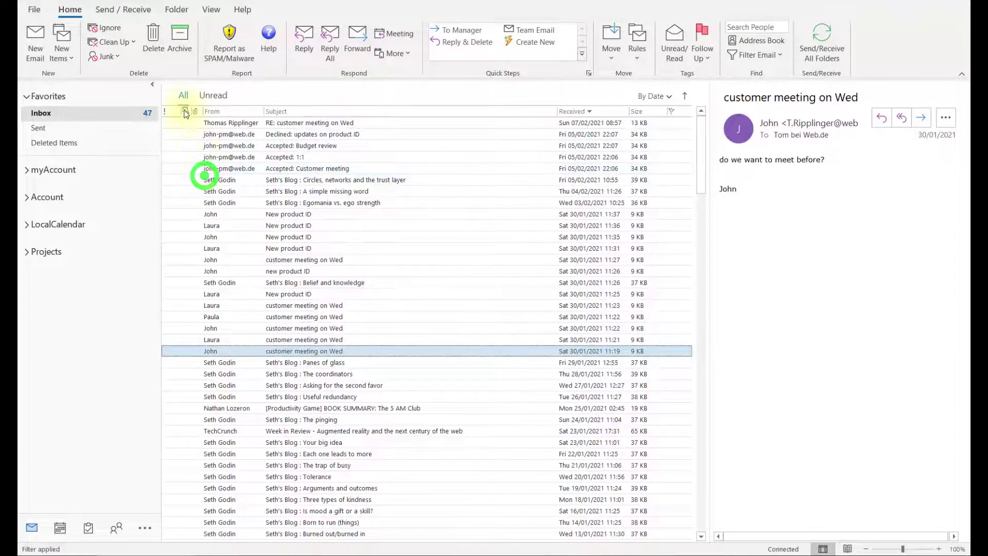
left_click(203, 175)
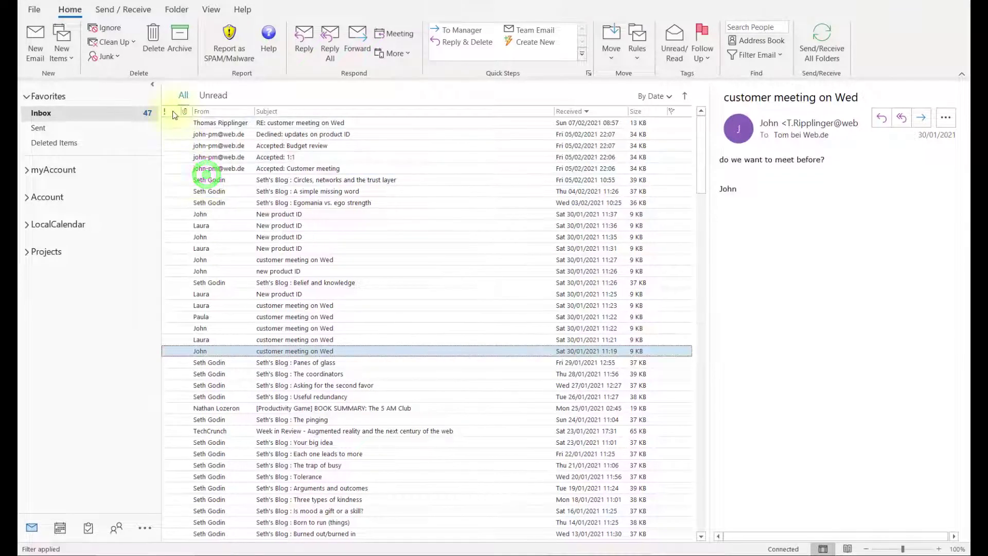
right_click(173, 111)
left_click(187, 173)
right_click(680, 111)
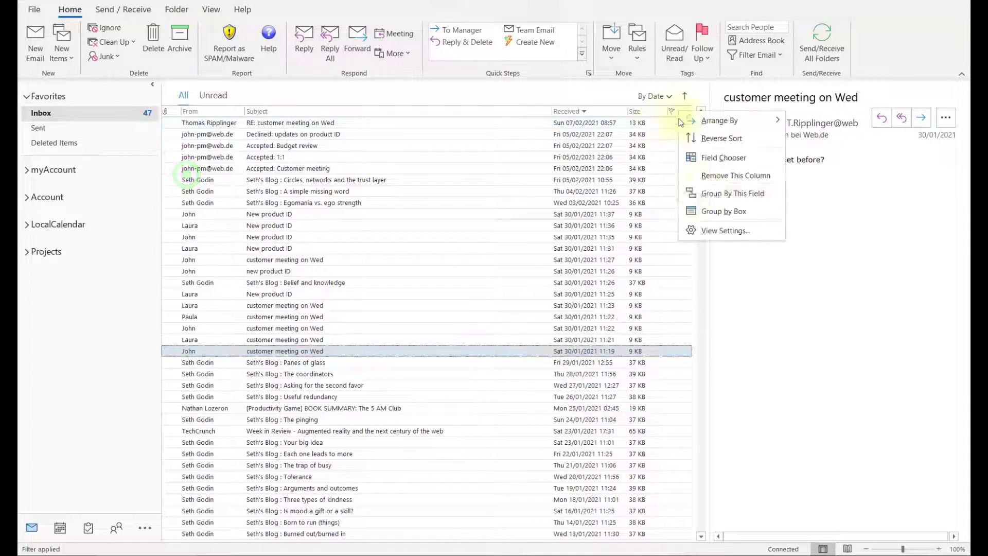
left_click(704, 176)
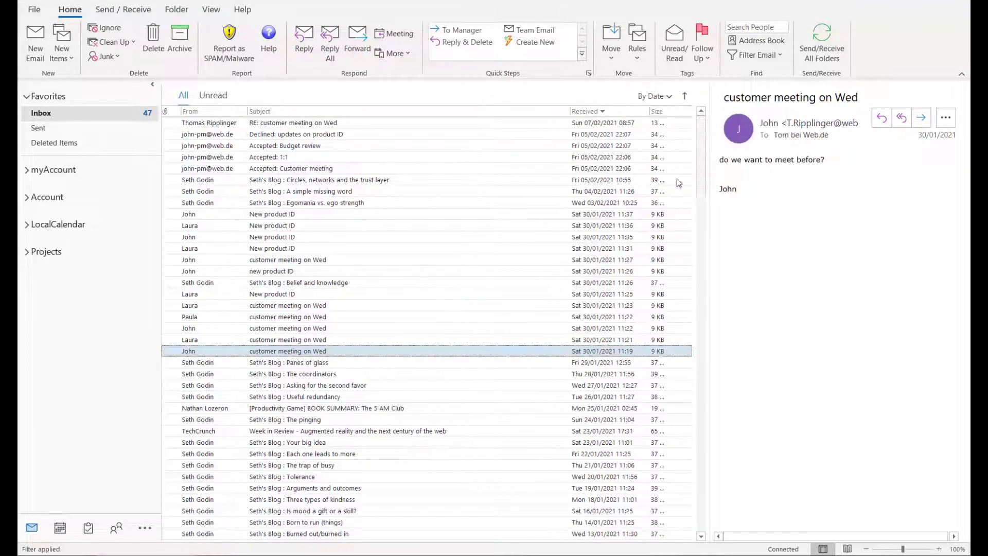
left_click(211, 9)
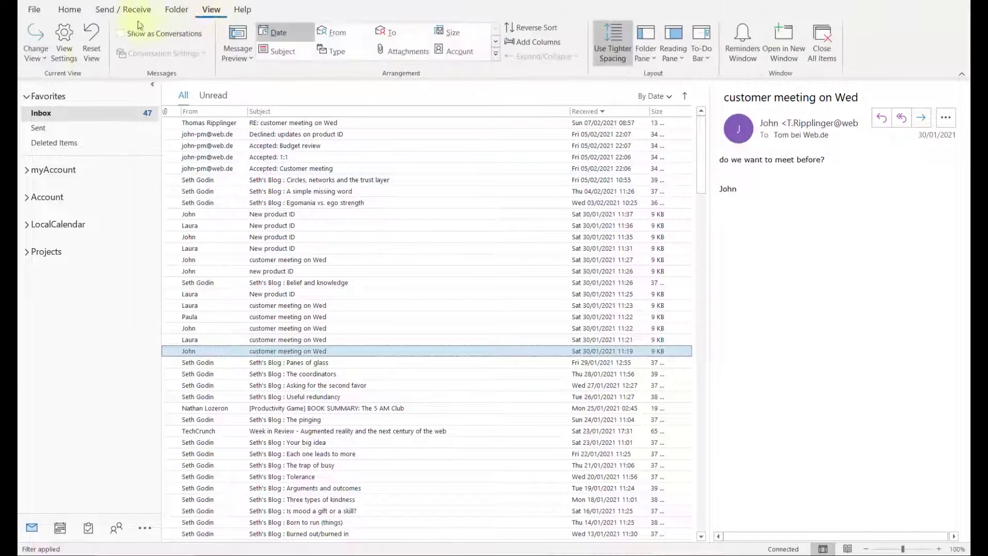
left_click(50, 62)
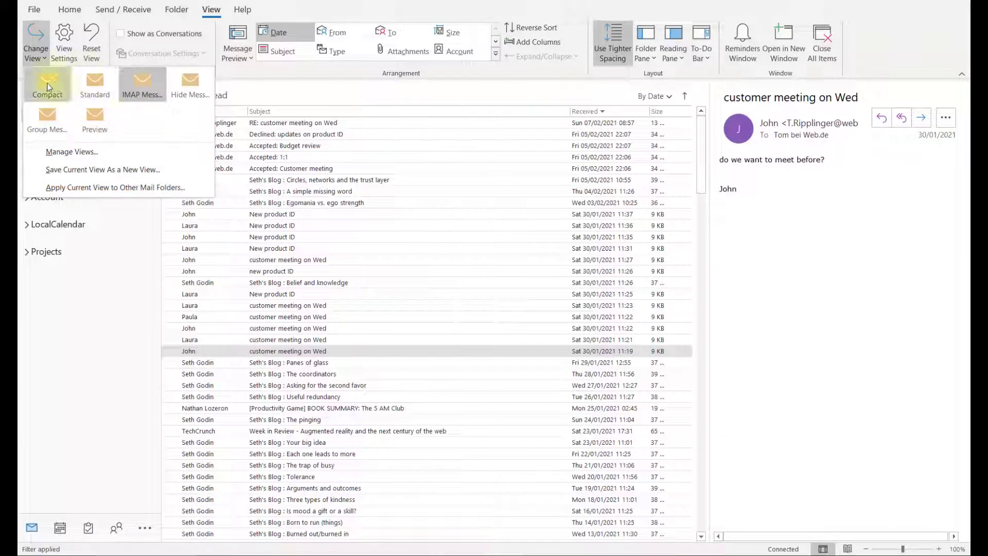
left_click(82, 95)
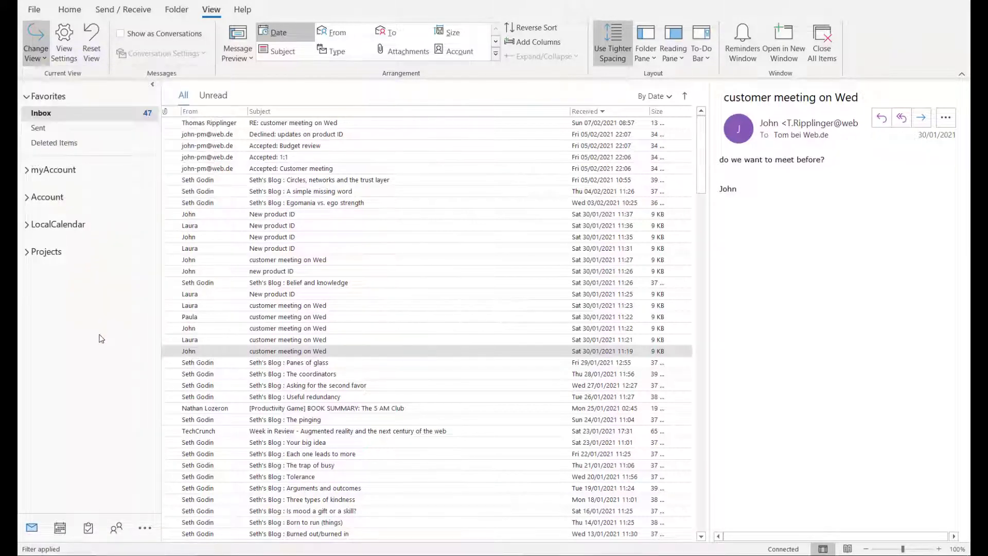
Set the row font size of the inbox view to 10 pt and apply the view settings.
left_click(60, 61)
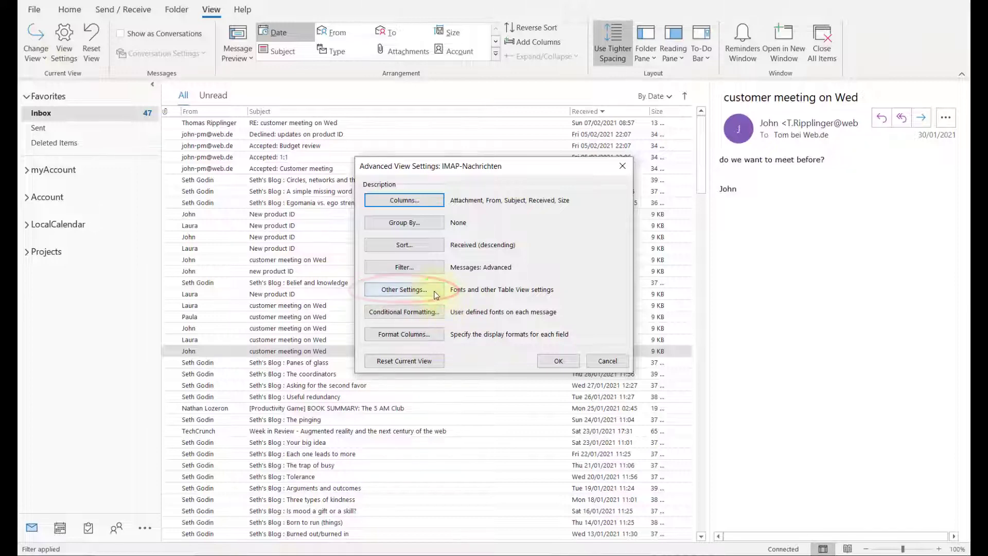
left_click(418, 290)
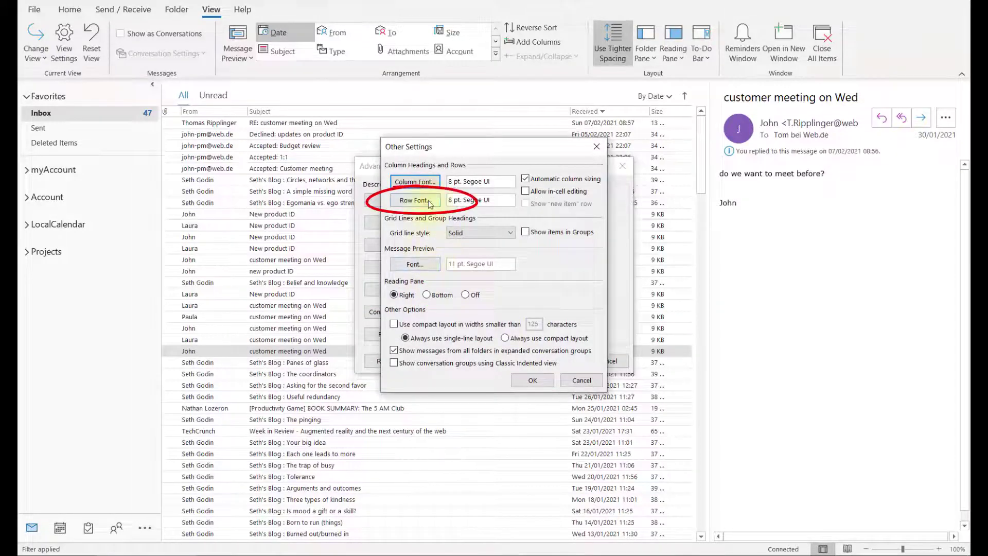
left_click(427, 200)
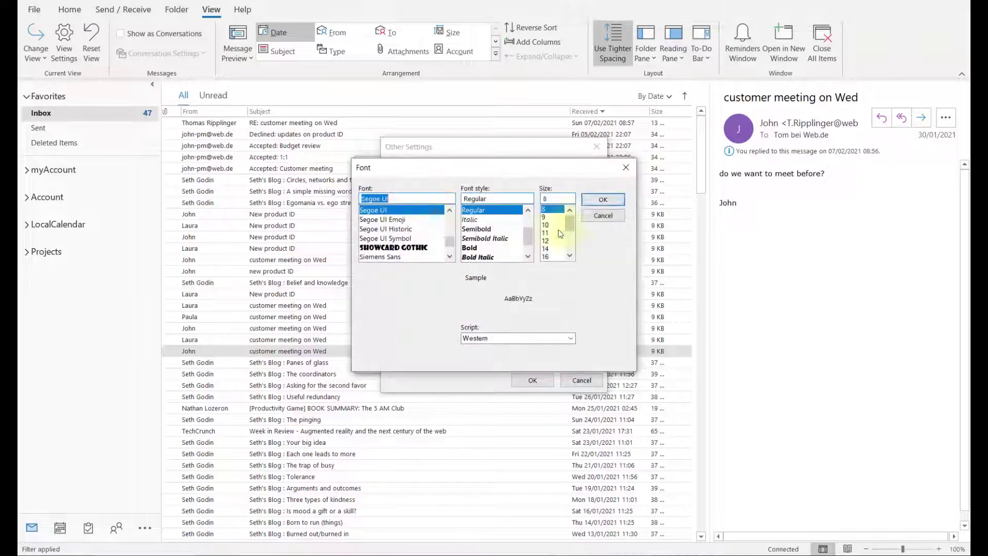
left_click(547, 216)
left_click(590, 201)
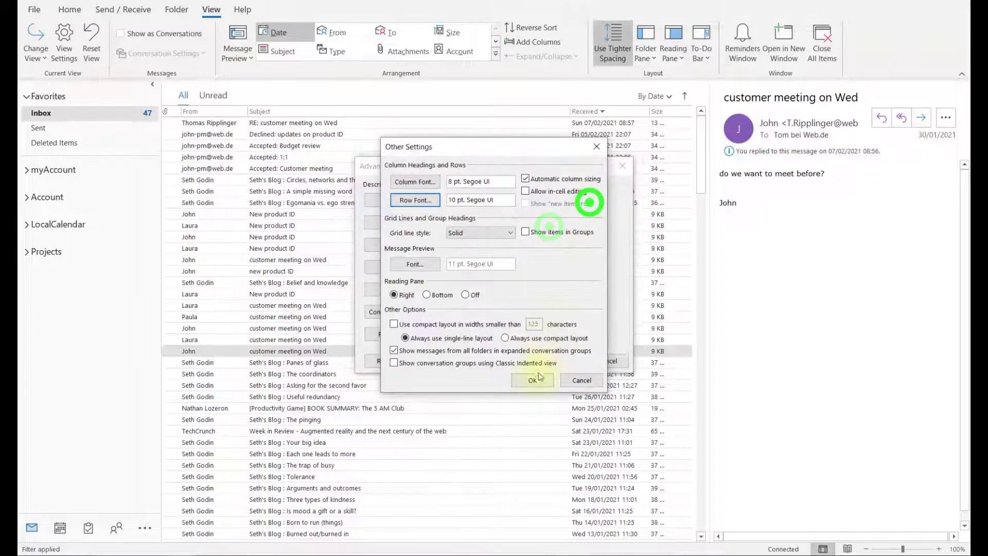
left_click(537, 377)
left_click(549, 360)
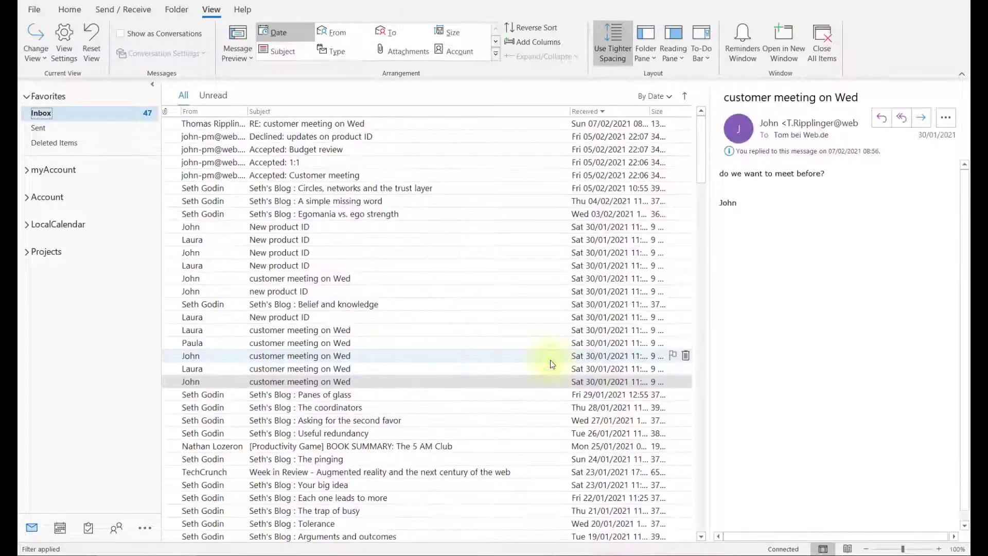
Open the conditional formatting rules in the inbox's advanced view settings.
left_click(72, 53)
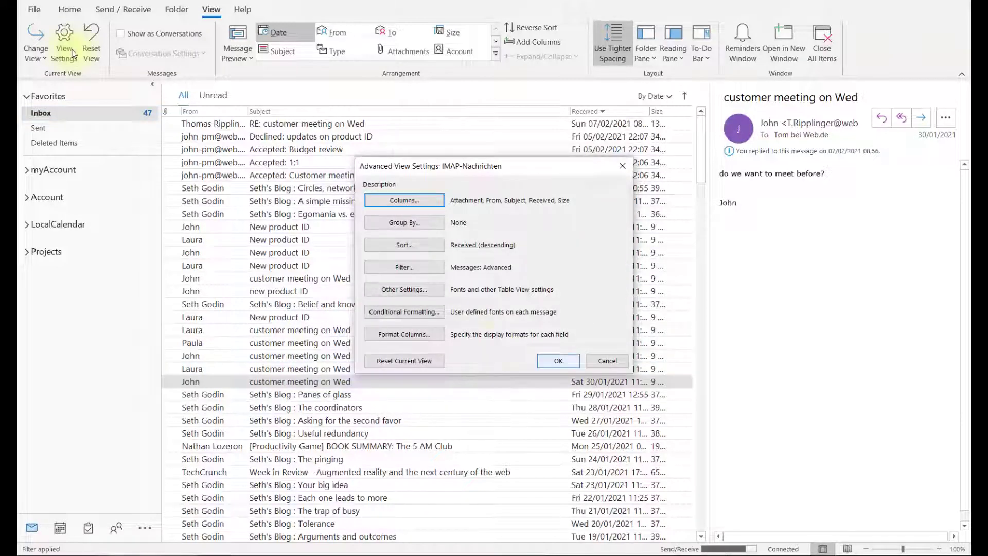
left_click(432, 312)
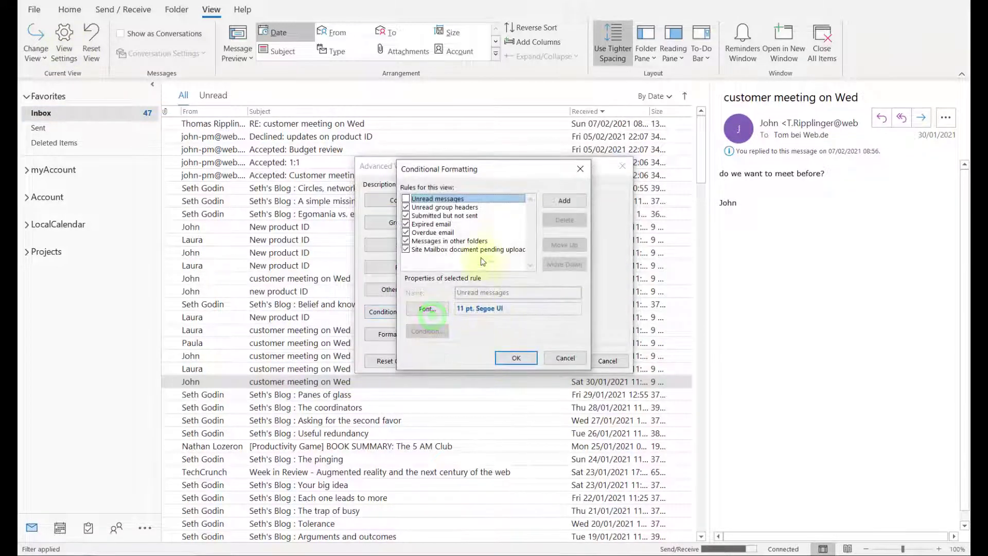